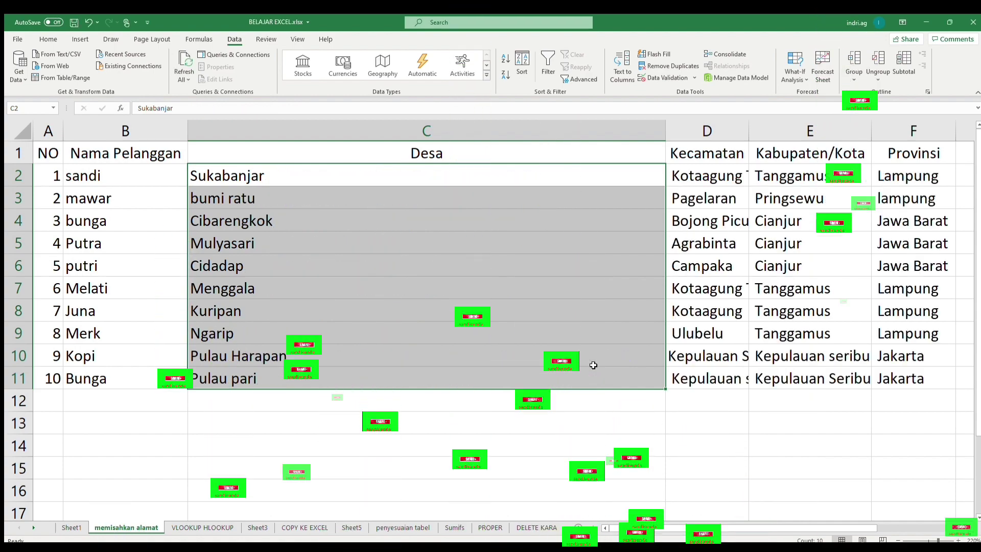
Deselect the split range and AutoFit columns C and D to their village and district names.
{"action": "left_click", "coordinate": [560, 263]}
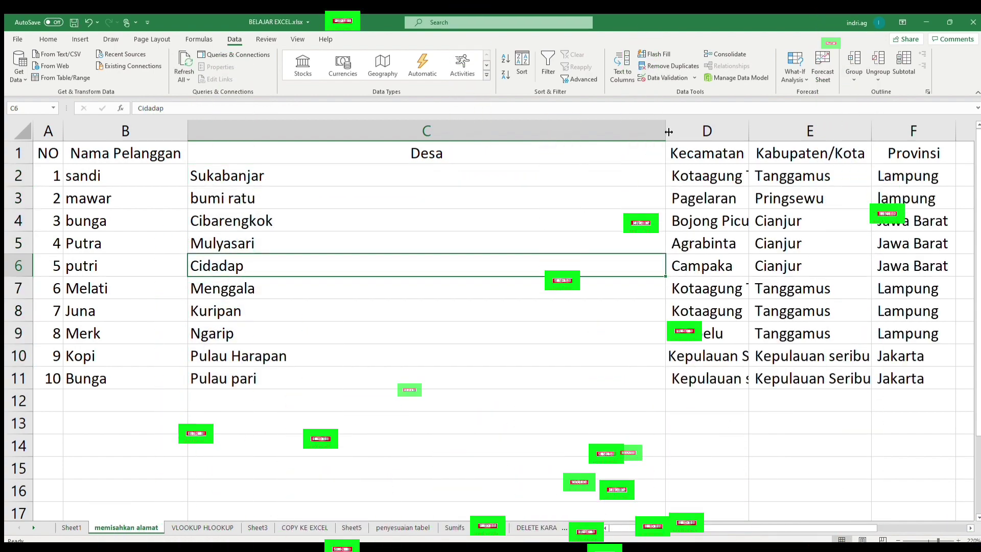
{"action": "double_click", "coordinate": [665, 131]}
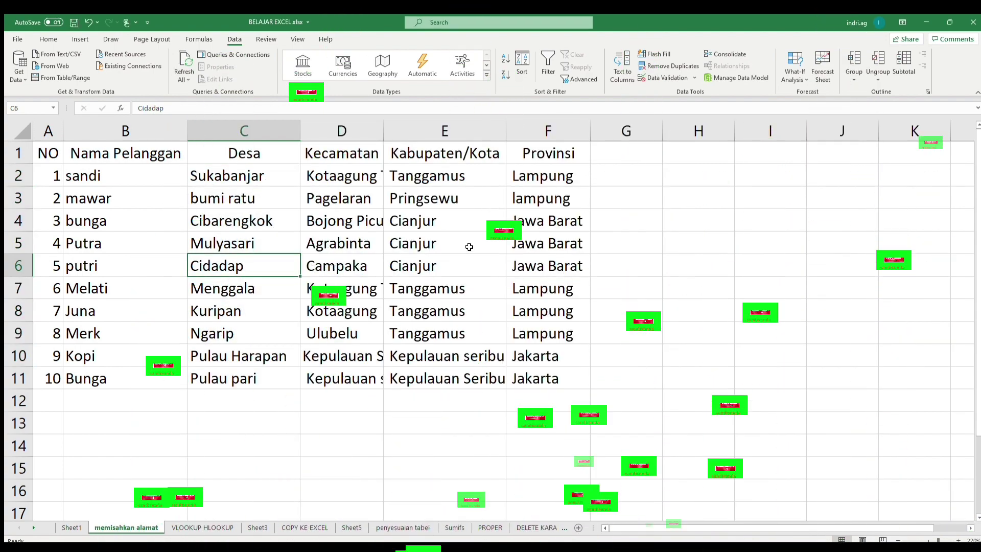
{"action": "left_click", "coordinate": [242, 176]}
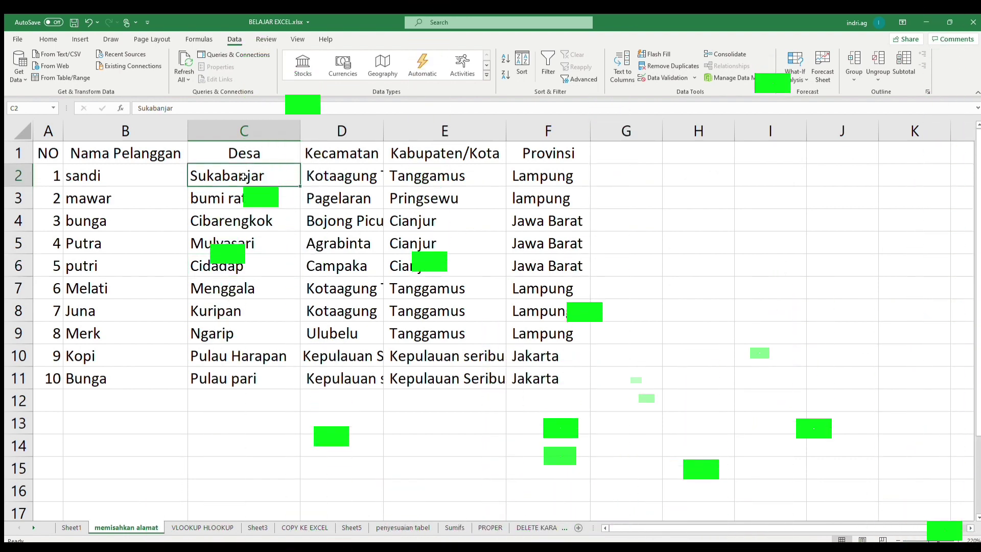
{"action": "double_click", "coordinate": [384, 134]}
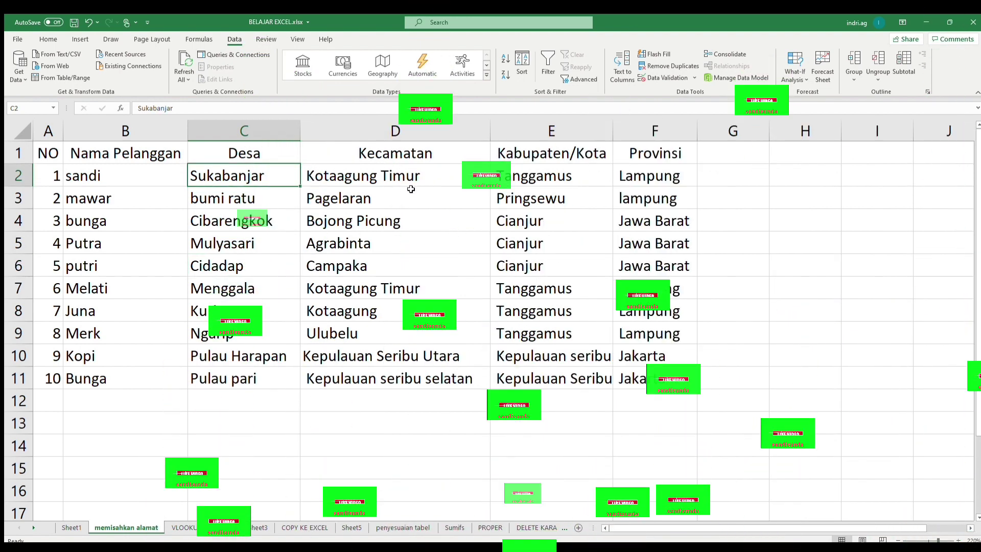
Check the split values in D2, E2, F2, E4 and the district cells D4 through D11.
{"action": "left_click", "coordinate": [454, 177]}
{"action": "left_click", "coordinate": [523, 175]}
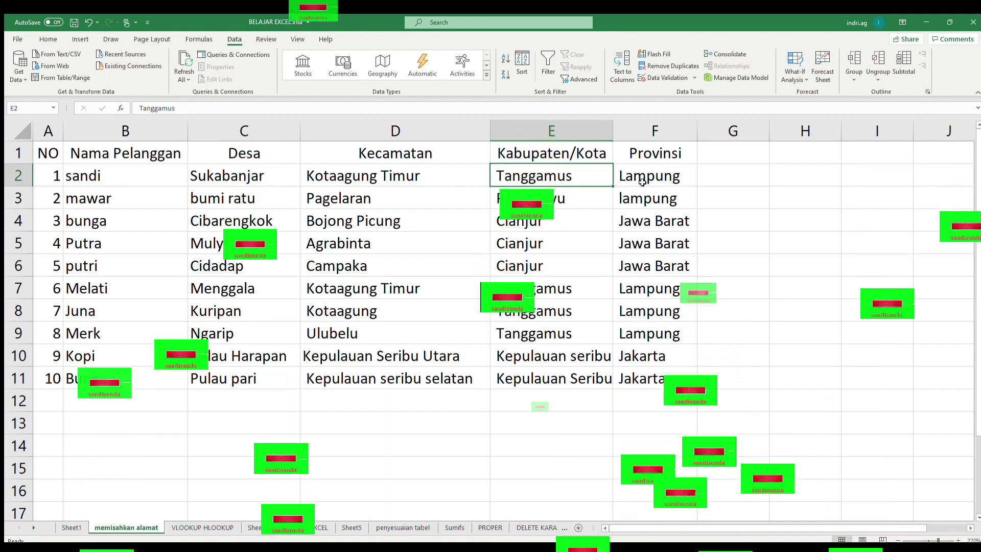
{"action": "left_click", "coordinate": [649, 176]}
{"action": "left_click", "coordinate": [531, 220]}
{"action": "left_click", "coordinate": [427, 225]}
{"action": "left_click", "coordinate": [424, 266]}
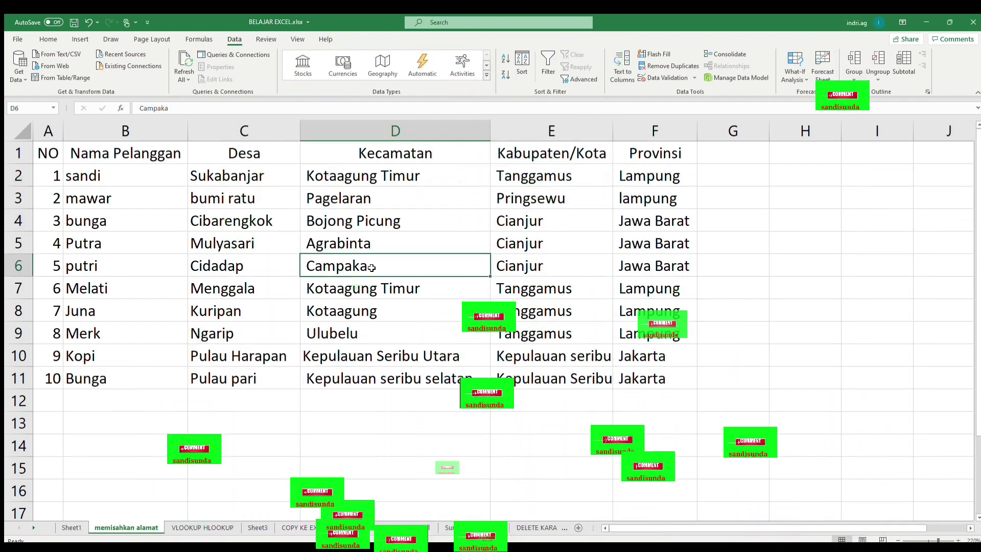
{"action": "left_click", "coordinate": [401, 311]}
{"action": "left_click", "coordinate": [409, 356]}
{"action": "left_click", "coordinate": [474, 379]}
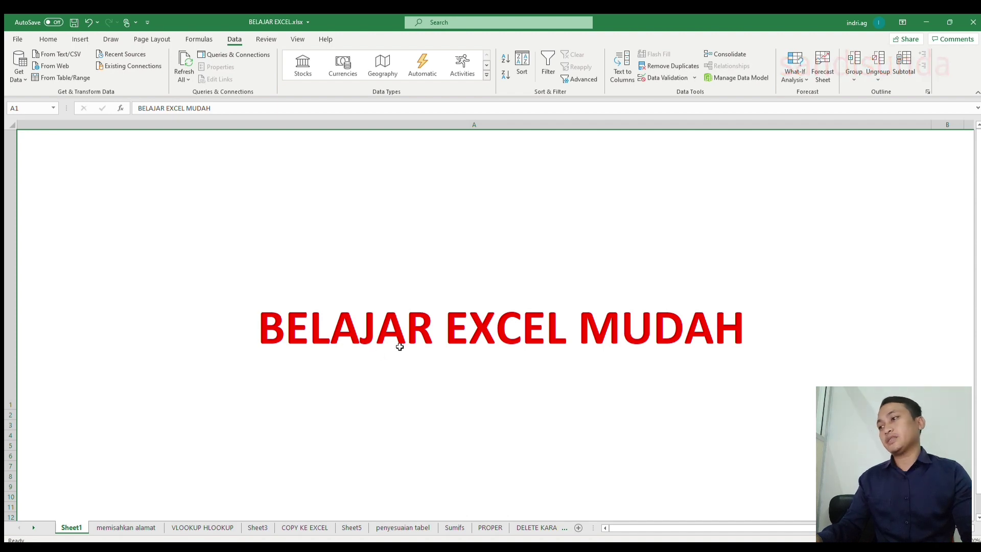
On the memisahkan alamat sheet, centre the A1:F1 headers and review the addresses in C2–C3.
{"action": "left_click", "coordinate": [119, 526]}
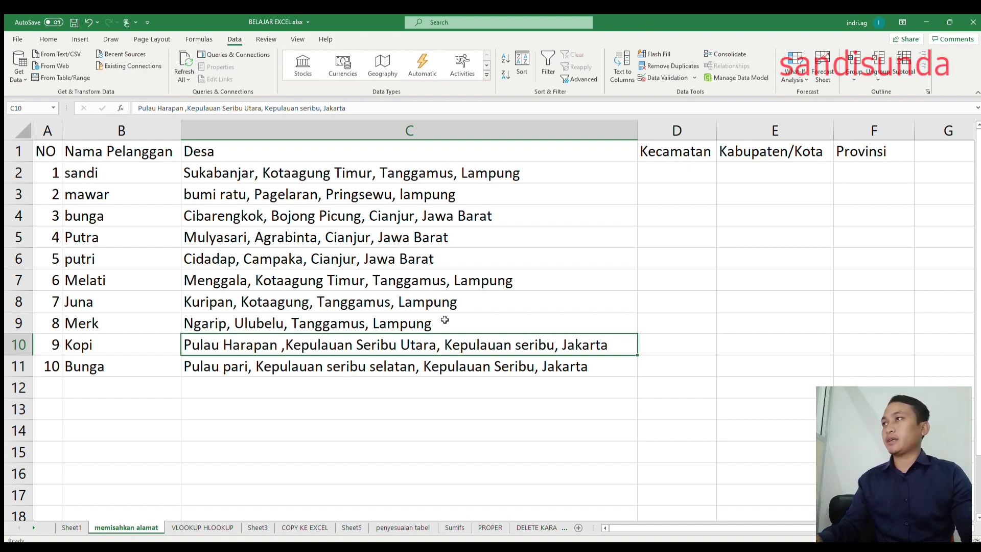
{"action": "left_click_drag", "start_coordinate": [50, 151], "coordinate": [866, 155]}
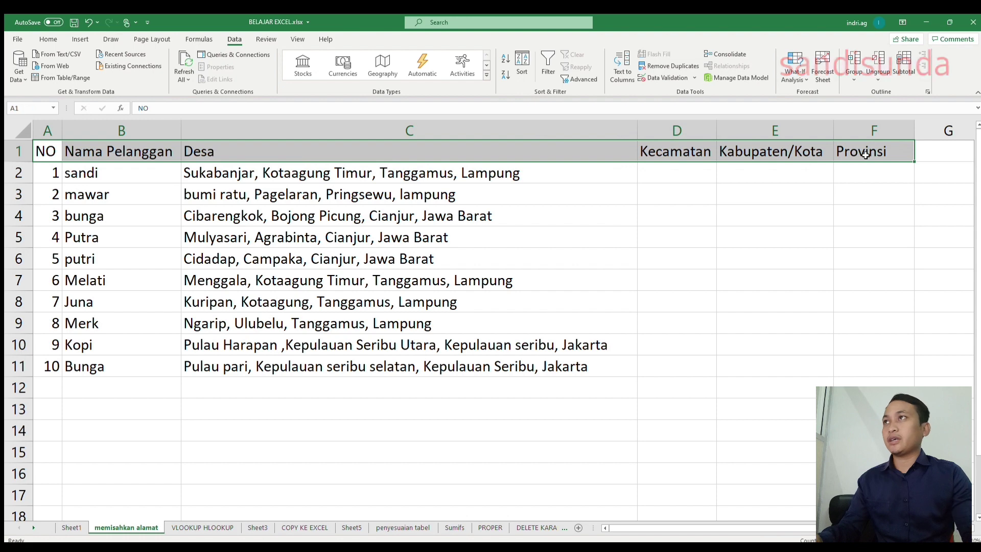
{"action": "left_click", "coordinate": [48, 39]}
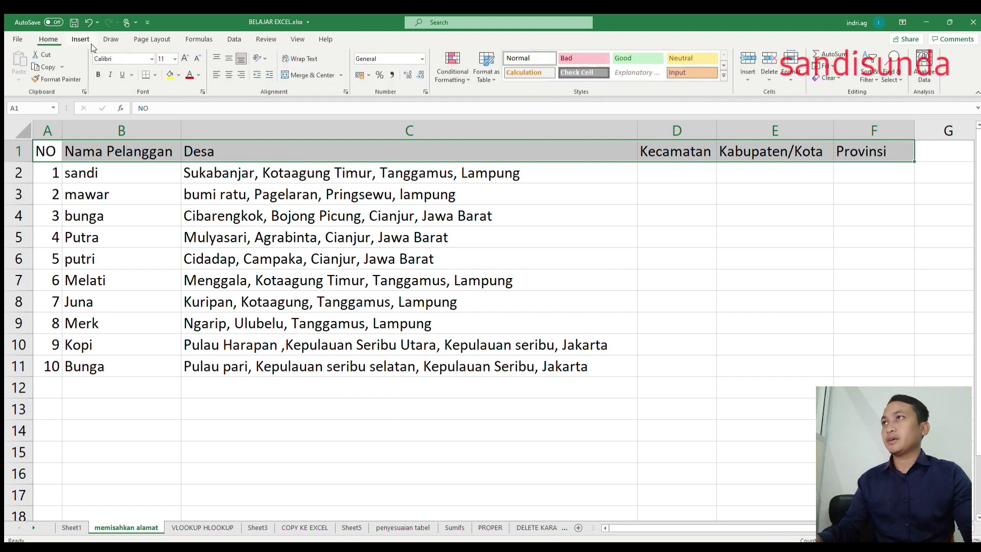
{"action": "left_click", "coordinate": [225, 75]}
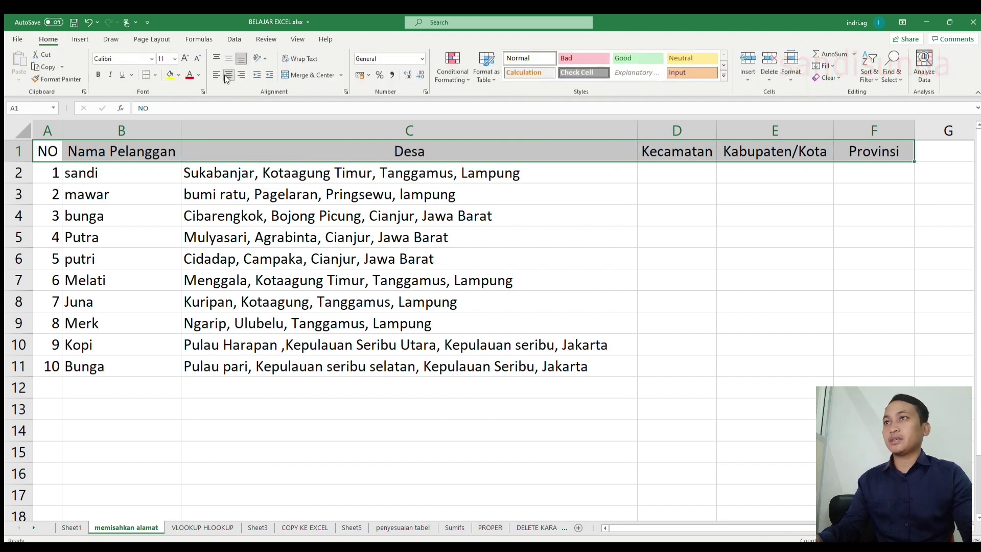
{"action": "left_click", "coordinate": [319, 179]}
{"action": "left_click", "coordinate": [613, 199]}
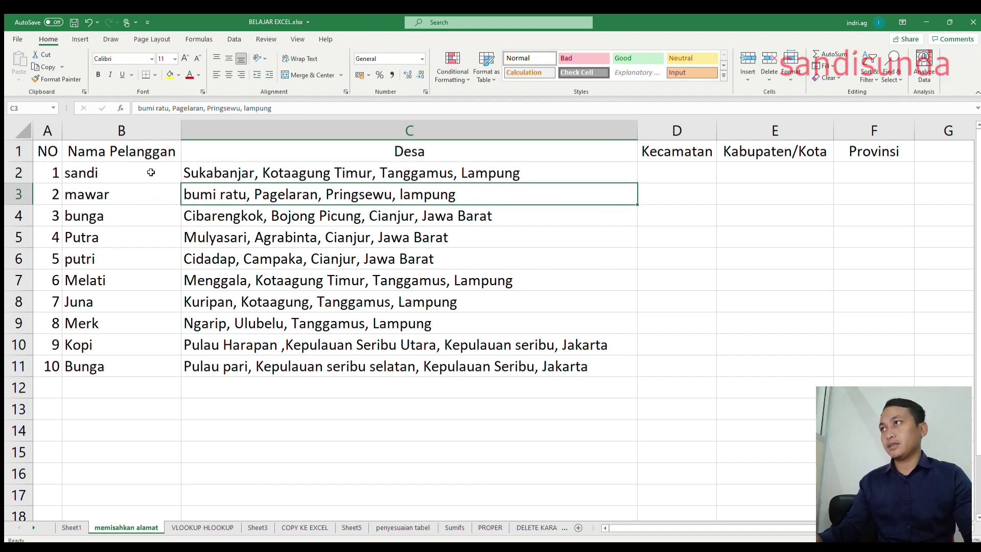
{"action": "left_click", "coordinate": [49, 169]}
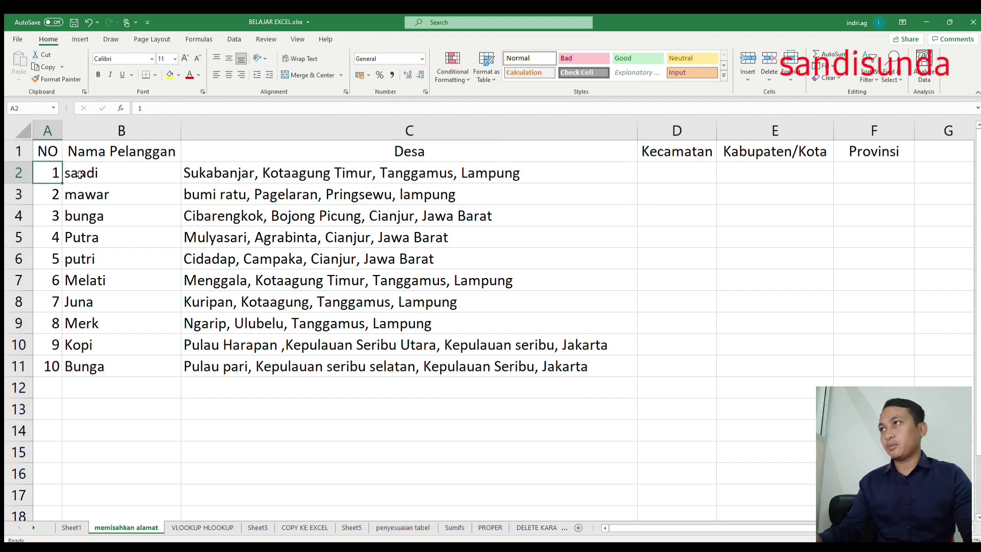
{"action": "left_click", "coordinate": [124, 174]}
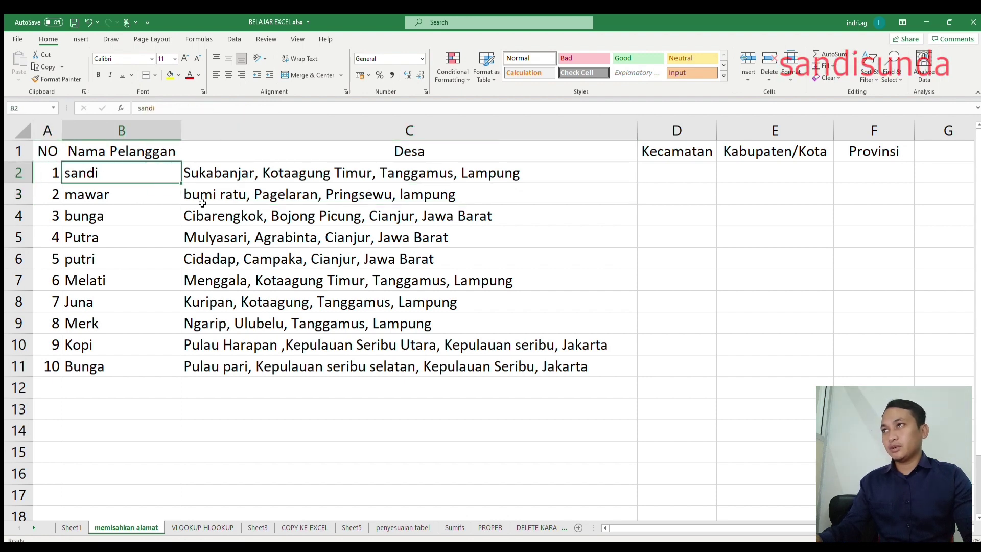
{"action": "left_click", "coordinate": [238, 173]}
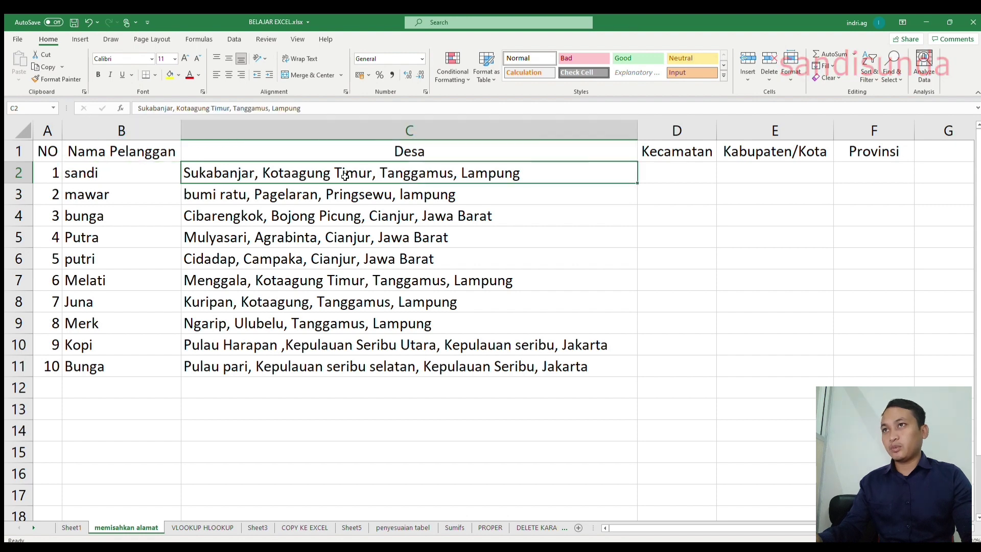
{"action": "left_click", "coordinate": [429, 186]}
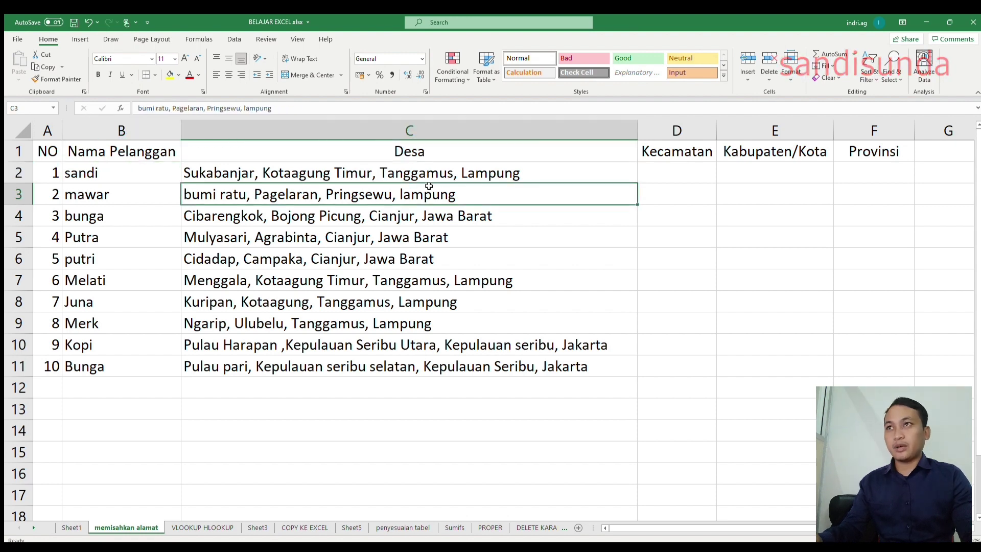
{"action": "left_click", "coordinate": [460, 171]}
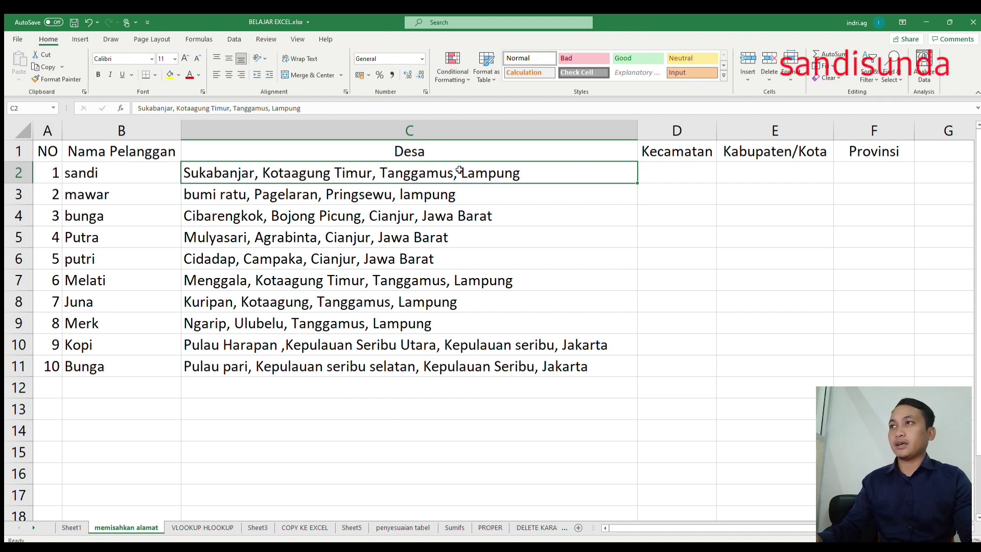
{"action": "left_click", "coordinate": [380, 152]}
{"action": "left_click", "coordinate": [236, 172]}
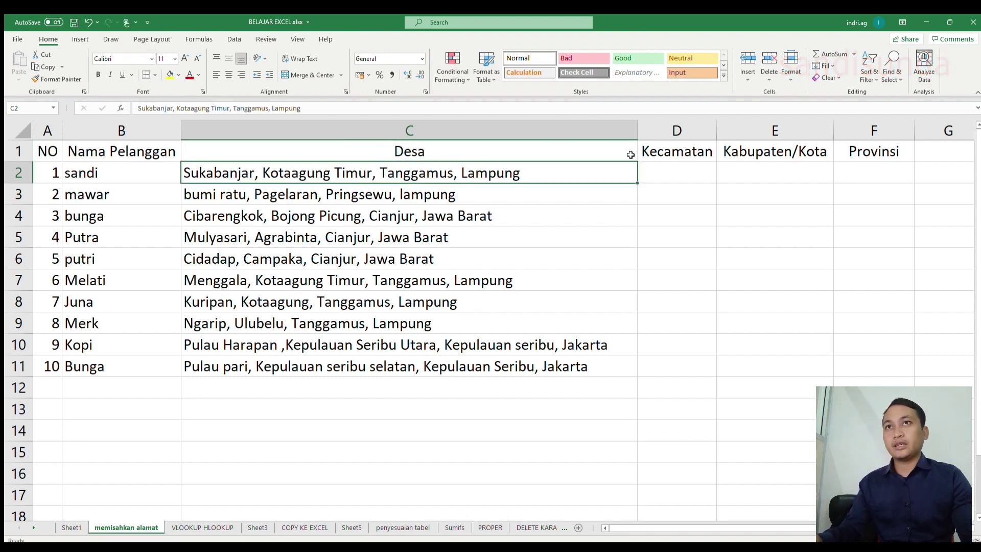
{"action": "left_click", "coordinate": [650, 153]}
{"action": "left_click", "coordinate": [314, 176]}
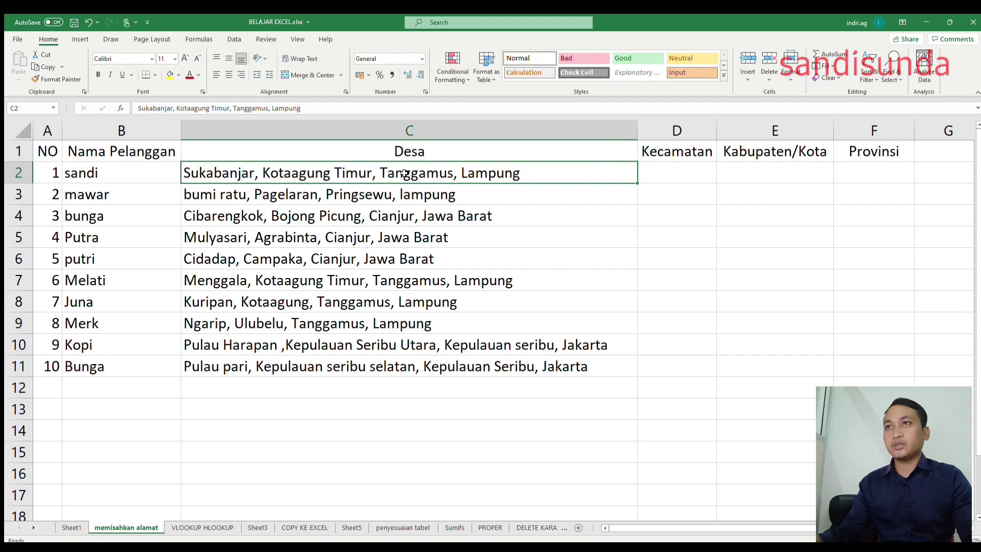
{"action": "left_click", "coordinate": [871, 171]}
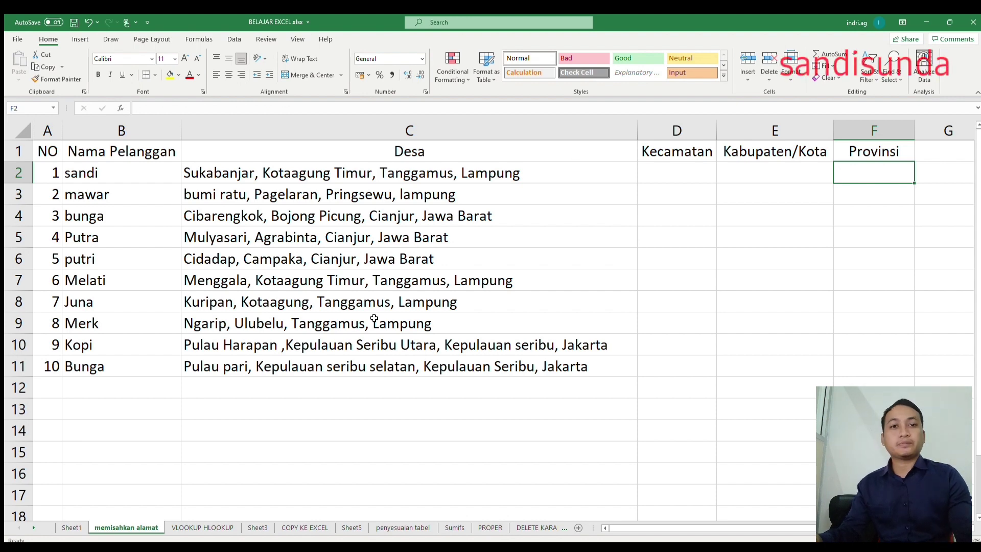
{"action": "scroll", "coordinate": [490, 317], "scroll_direction": "up", "scroll_amount": 1, "text": "ctrl"}
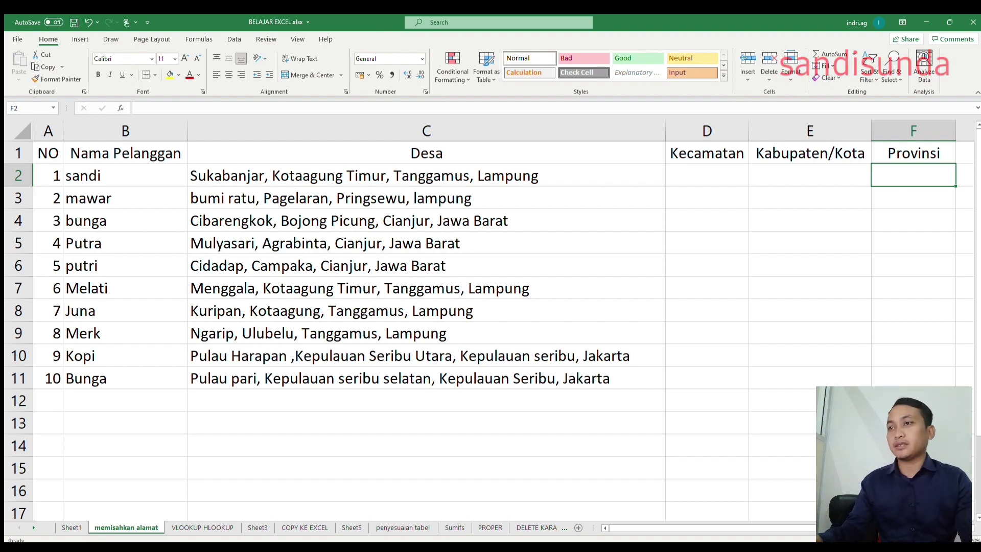
{"action": "left_click", "coordinate": [276, 246]}
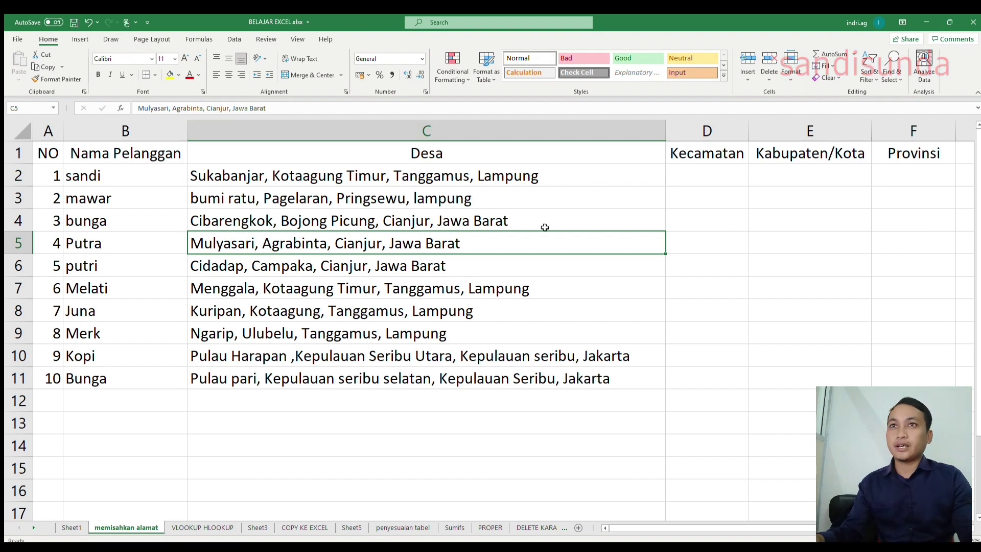
{"action": "left_click", "coordinate": [636, 182]}
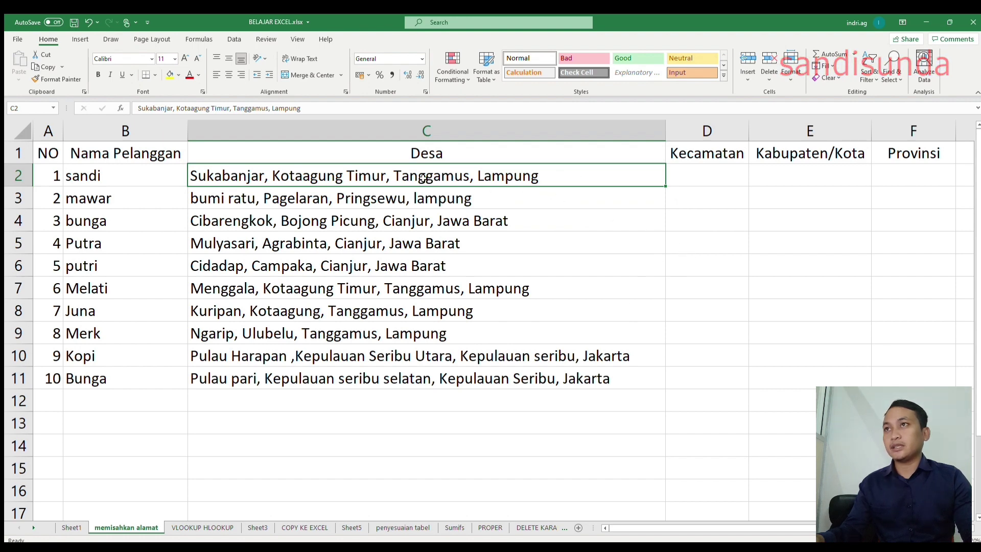
Select the addresses in C2:C11 and launch Data > Text to Columns.
{"action": "left_click_drag", "start_coordinate": [417, 173], "coordinate": [418, 376]}
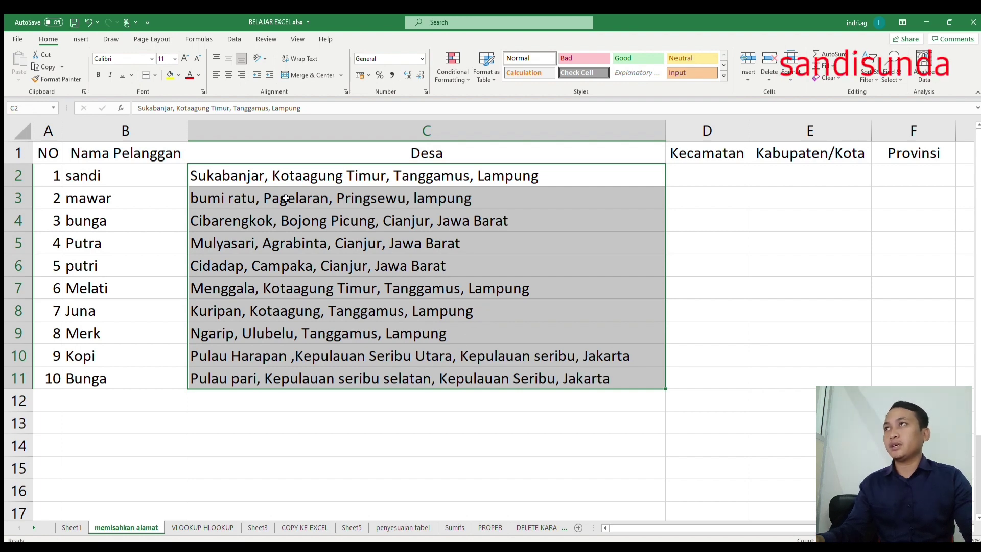
{"action": "left_click", "coordinate": [233, 40]}
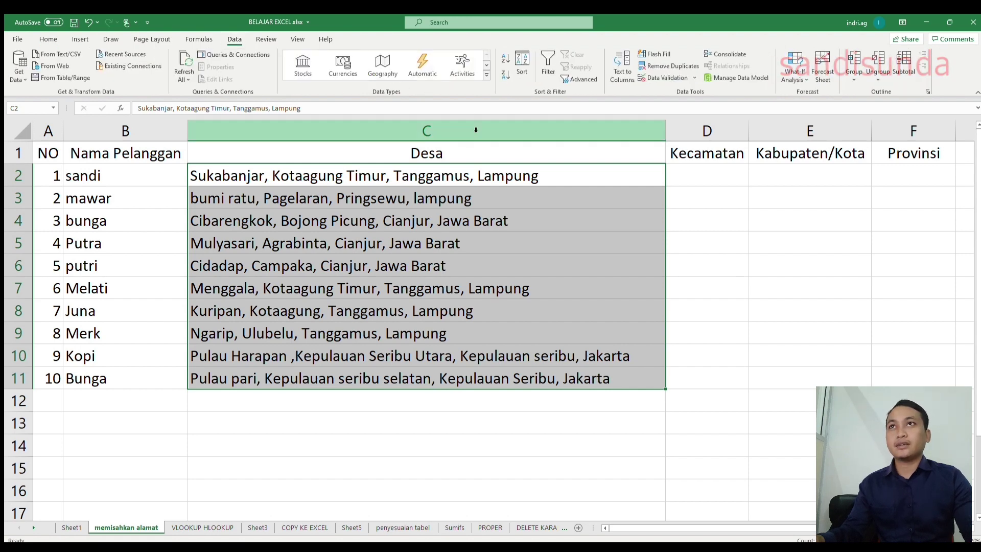
{"action": "left_click", "coordinate": [622, 77]}
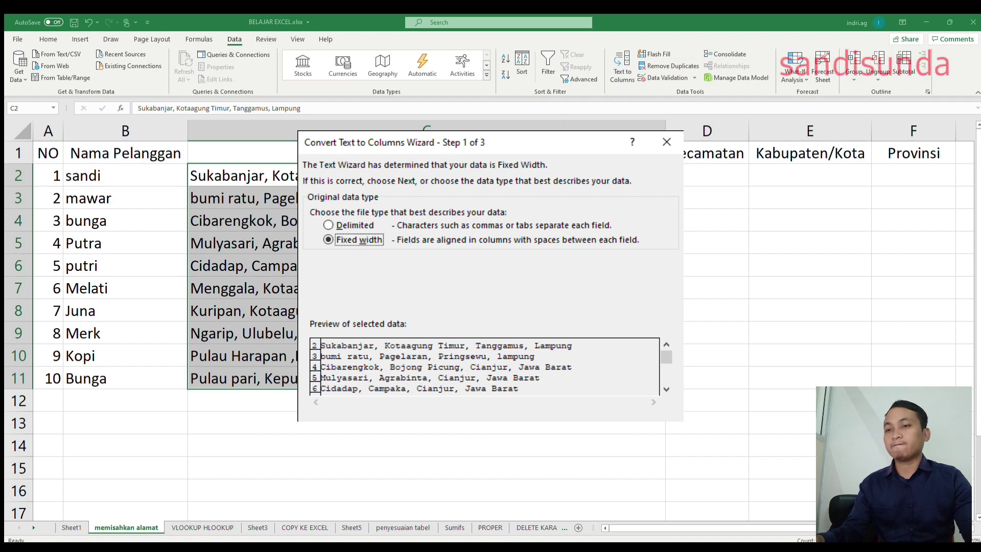
Split C2:C11 as Delimited at commas only, with Tab unchecked, into four columns.
{"action": "key", "text": "Up"}
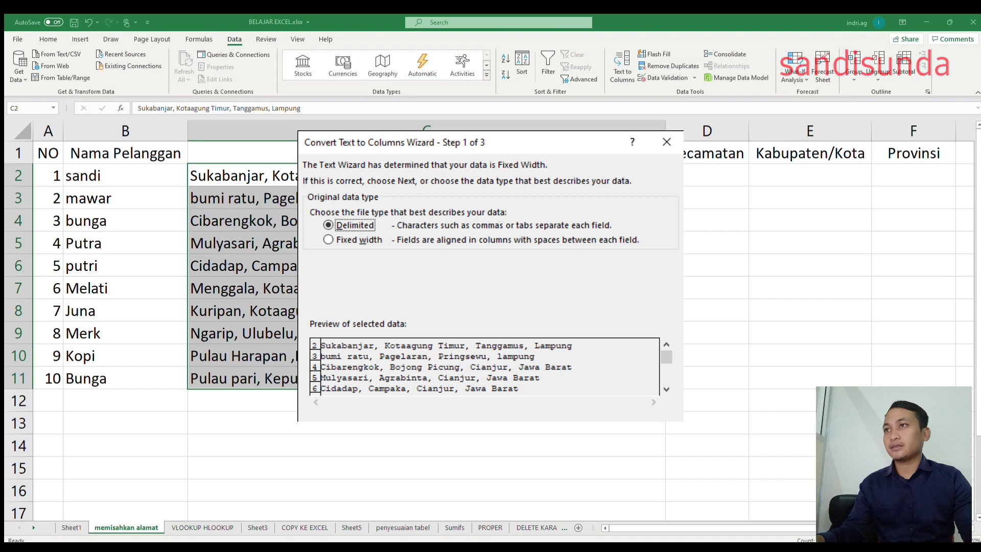
{"action": "key", "text": "Return"}
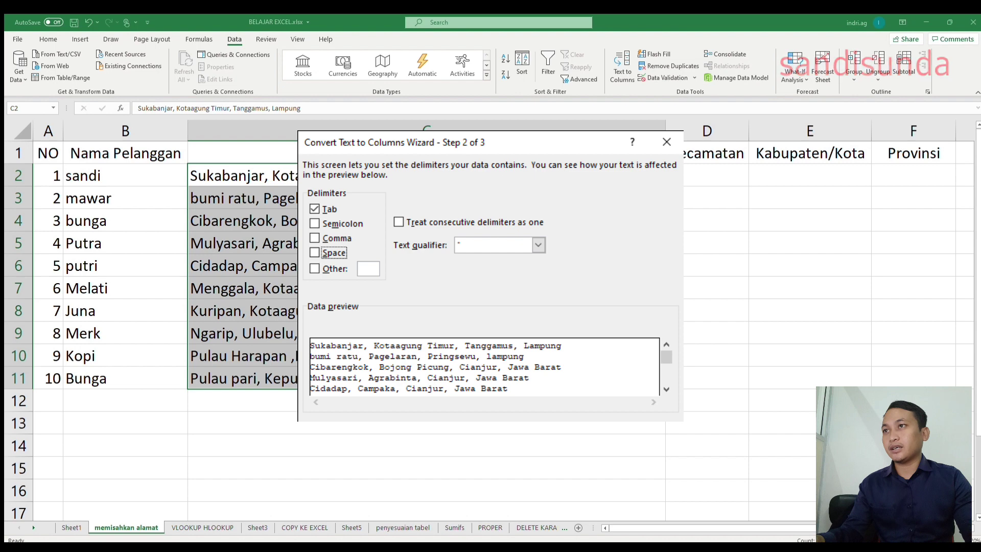
{"action": "key", "text": "alt+t"}
{"action": "key", "text": "alt+c"}
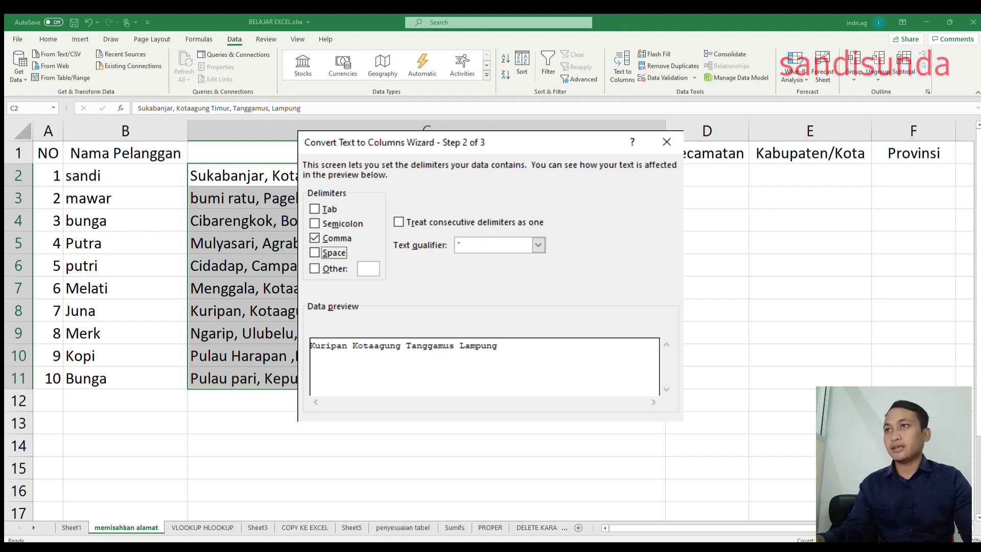
{"action": "key", "text": "alt+n"}
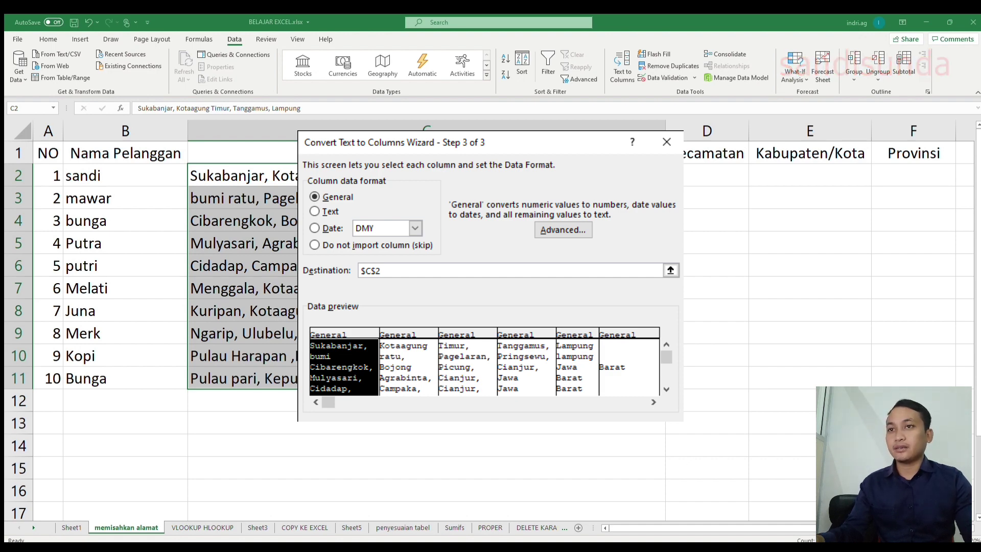
{"action": "key", "text": "Return"}
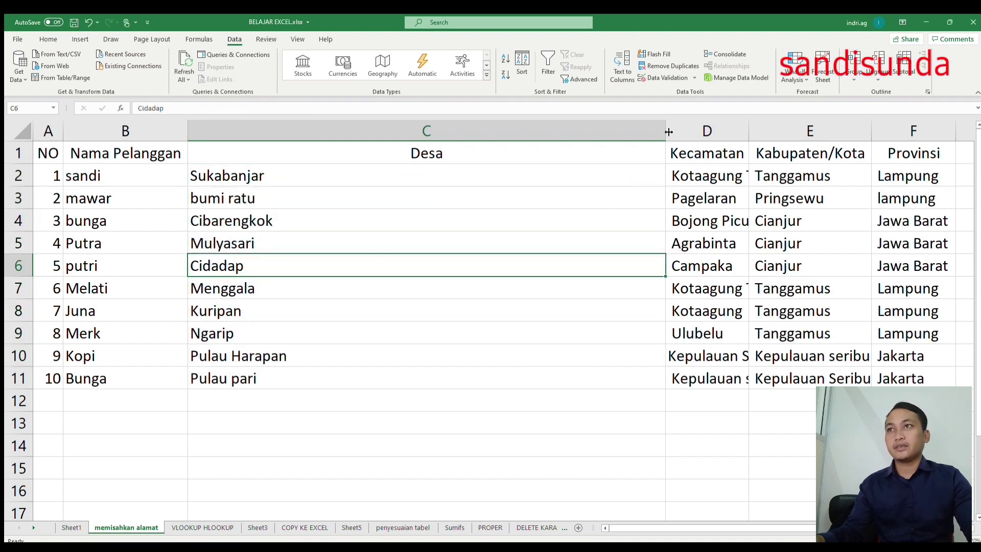
AutoFit columns C and D to the split Desa and Kecamatan text.
{"action": "double_click", "coordinate": [668, 130]}
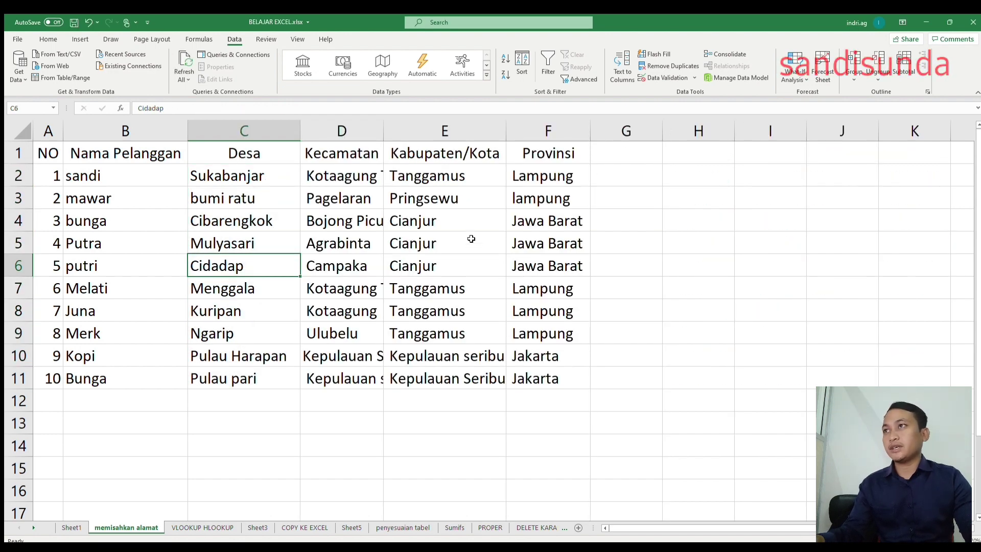
{"action": "left_click", "coordinate": [254, 177]}
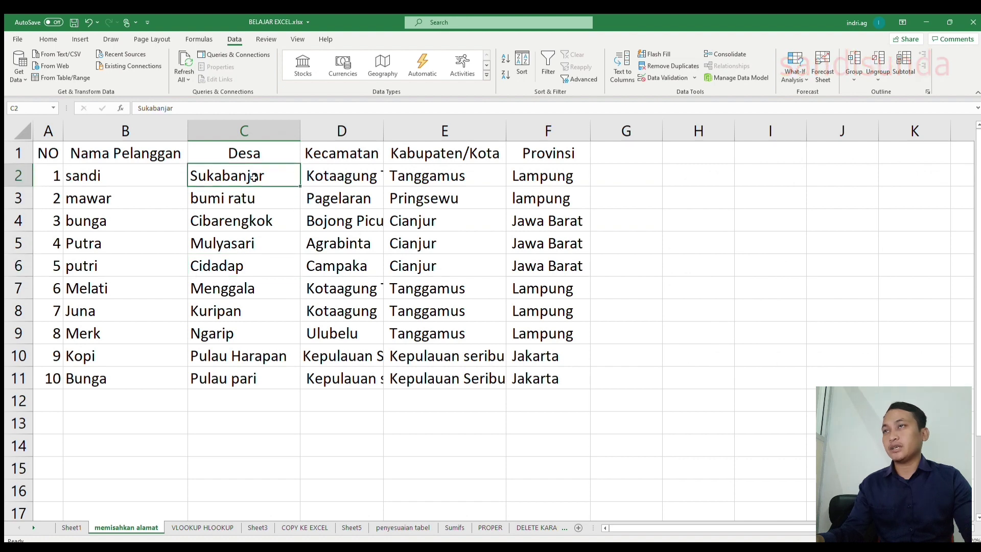
{"action": "double_click", "coordinate": [384, 131]}
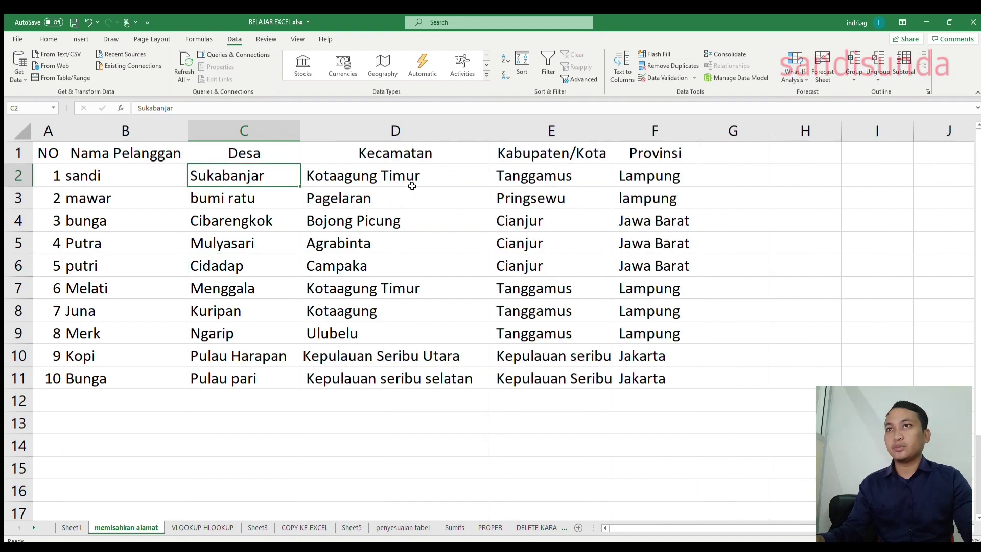
Check the split values in D2, E2, F2, E4 and down columns D and E to row 11.
{"action": "left_click", "coordinate": [408, 183]}
{"action": "left_click", "coordinate": [524, 175]}
{"action": "left_click", "coordinate": [622, 185]}
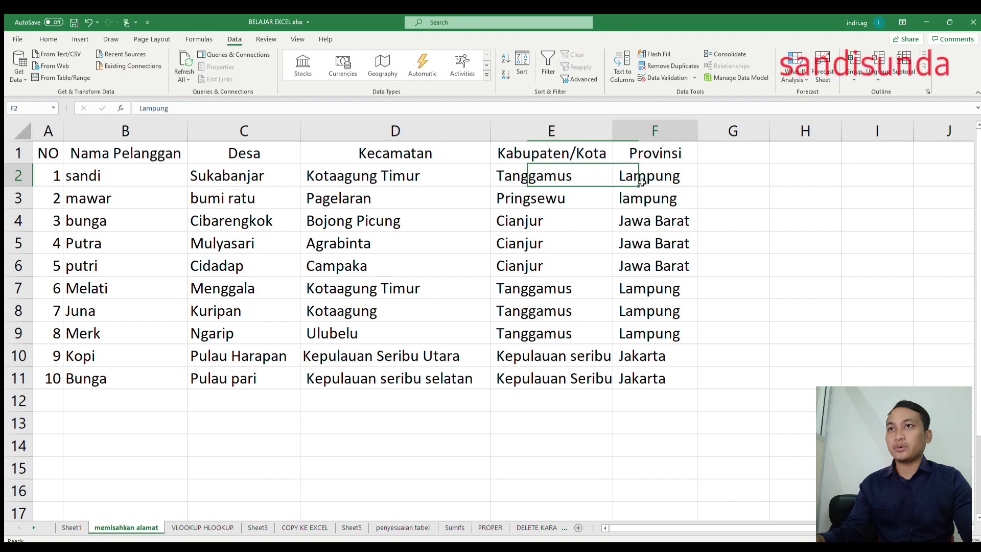
{"action": "left_click", "coordinate": [589, 225]}
{"action": "left_click", "coordinate": [409, 227]}
{"action": "left_click", "coordinate": [372, 263]}
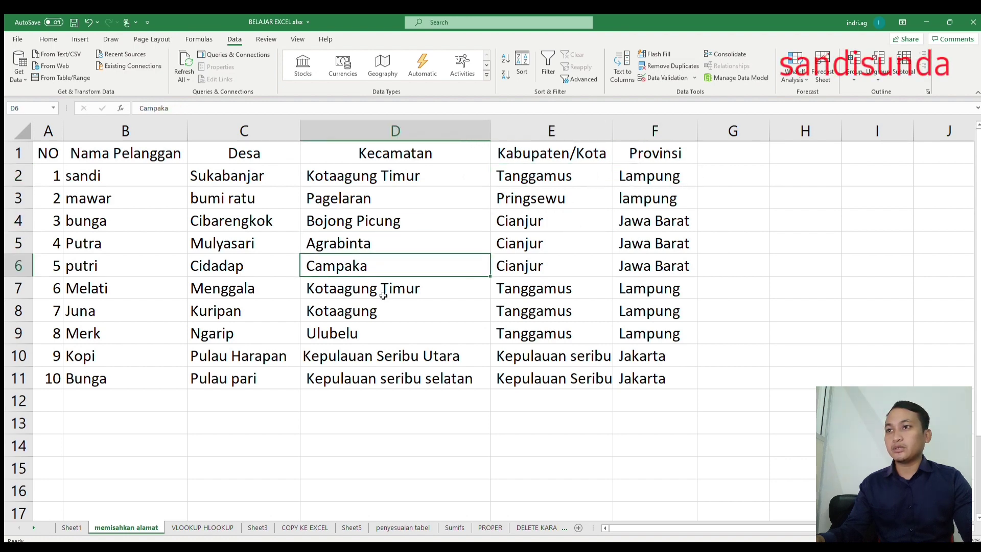
{"action": "left_click", "coordinate": [400, 347]}
{"action": "left_click", "coordinate": [419, 383]}
{"action": "left_click", "coordinate": [509, 375]}
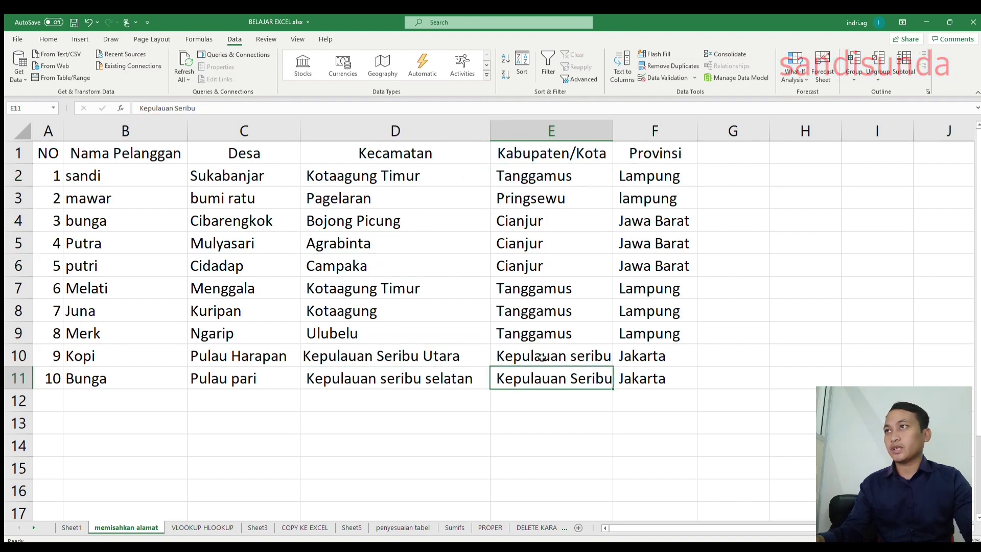
{"action": "left_click", "coordinate": [534, 351]}
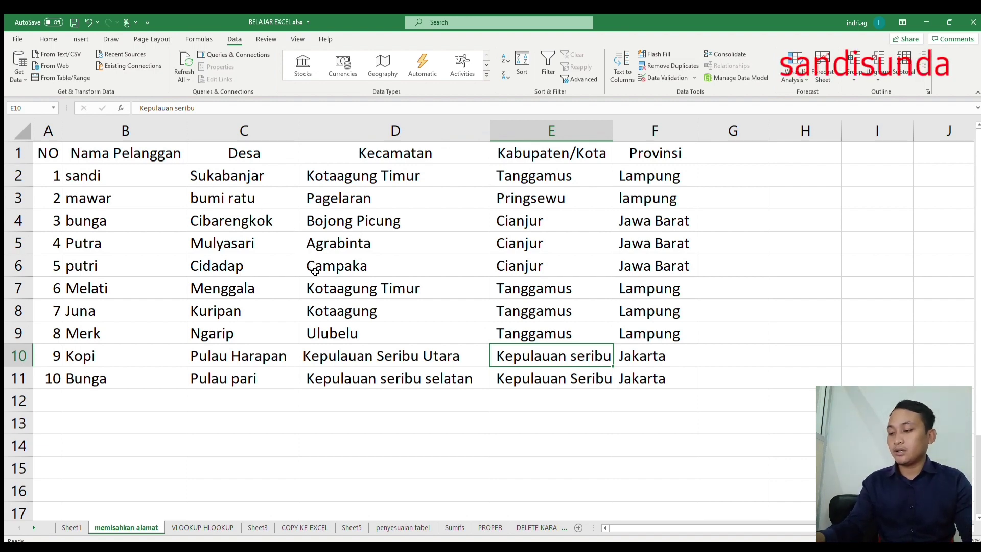
Undo the split, then remove the commas in C8 so it reads 'Kuripan Kotaagung Tanggamus Lampung'.
{"action": "key", "text": "ctrl+z"}
{"action": "key", "text": "ctrl+z"}
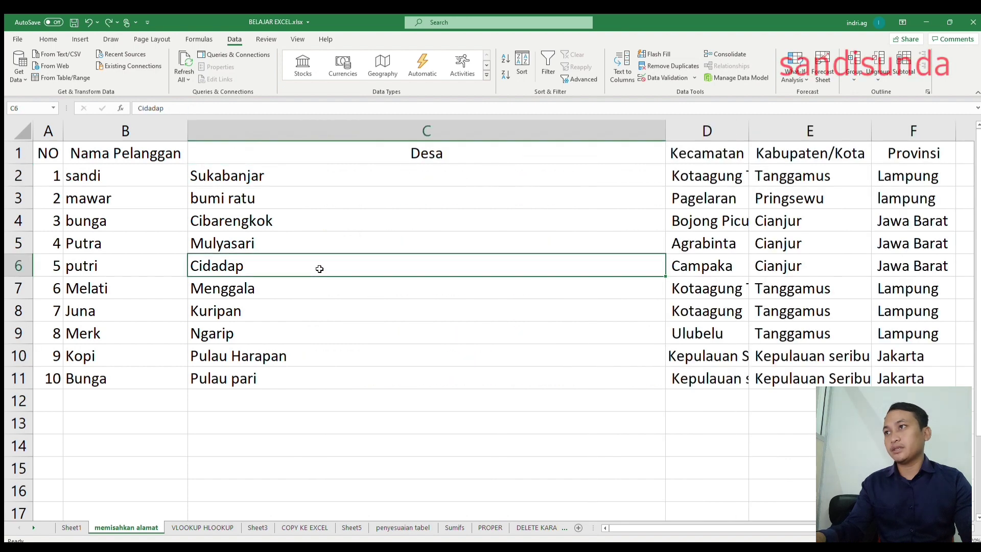
{"action": "key", "text": "ctrl+z"}
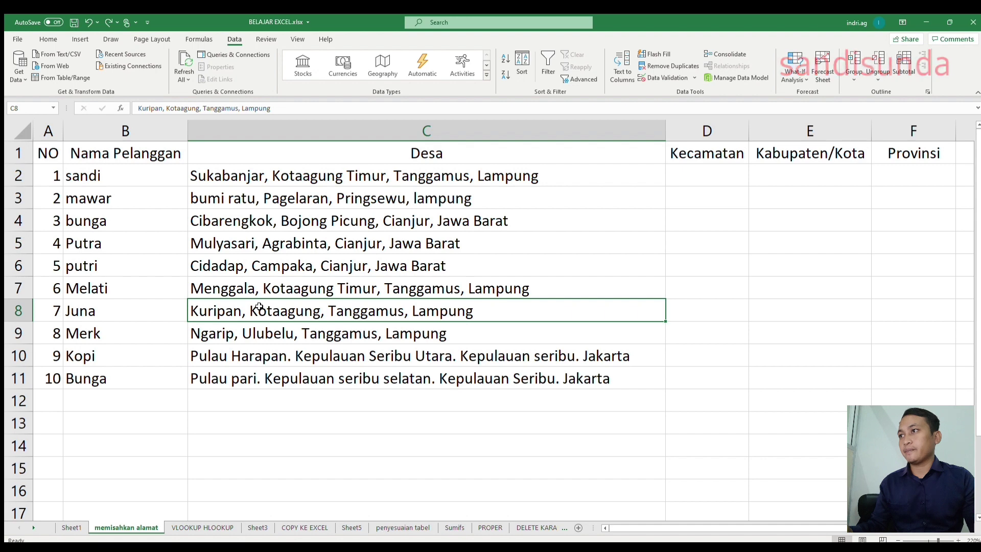
{"action": "double_click", "coordinate": [246, 312]}
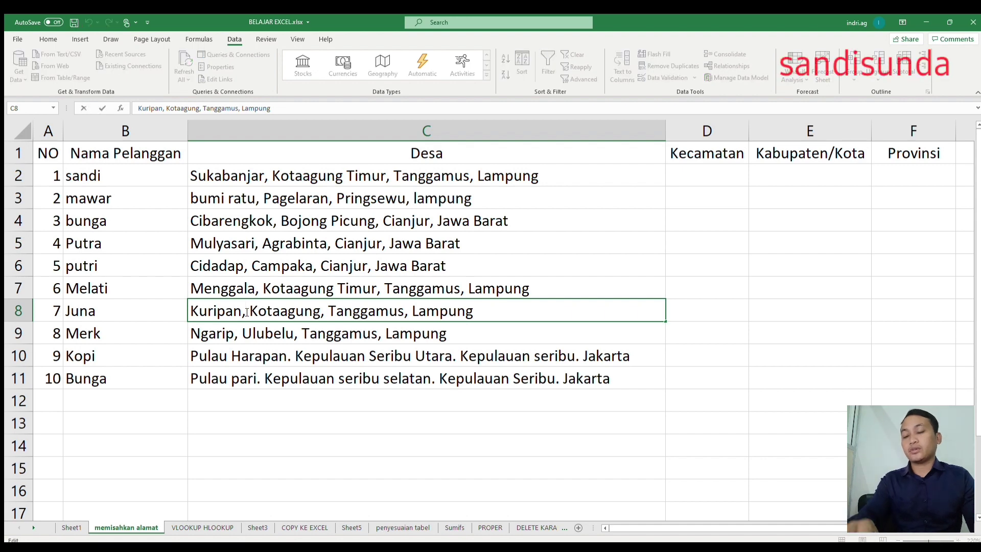
{"action": "key", "text": "BackSpace"}
{"action": "left_click", "coordinate": [323, 314]}
{"action": "key", "text": "BackSpace"}
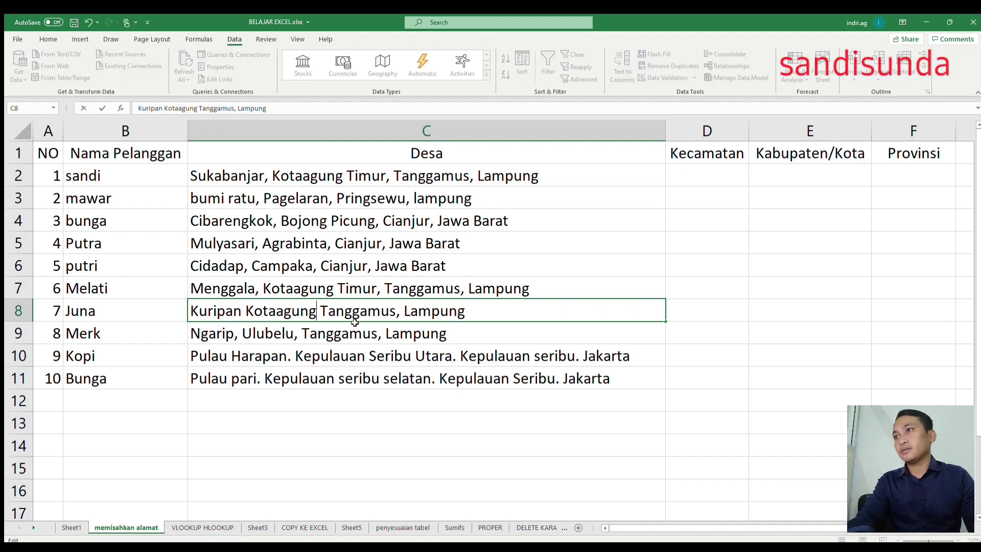
{"action": "left_click", "coordinate": [401, 314]}
{"action": "key", "text": "BackSpace"}
{"action": "key", "text": "Return"}
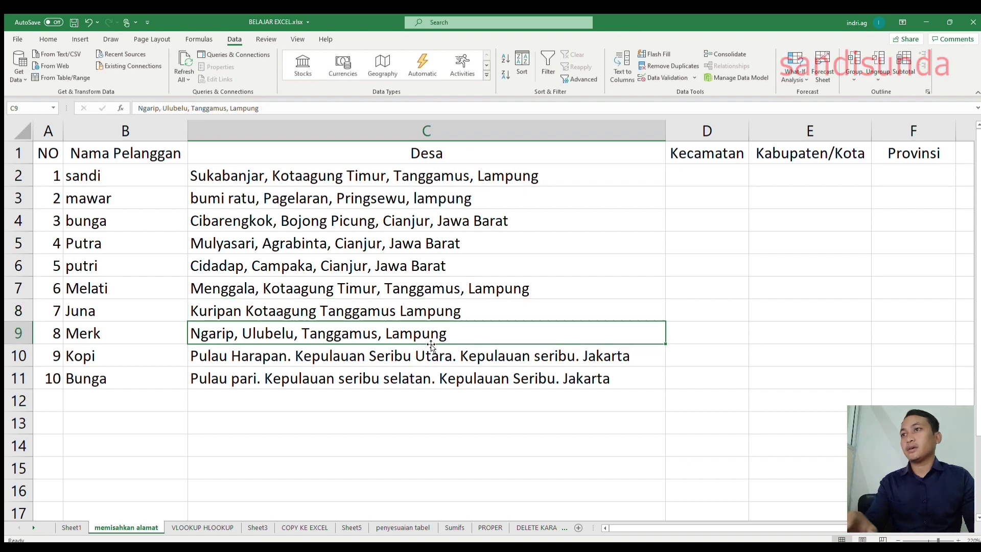
{"action": "left_click", "coordinate": [402, 316]}
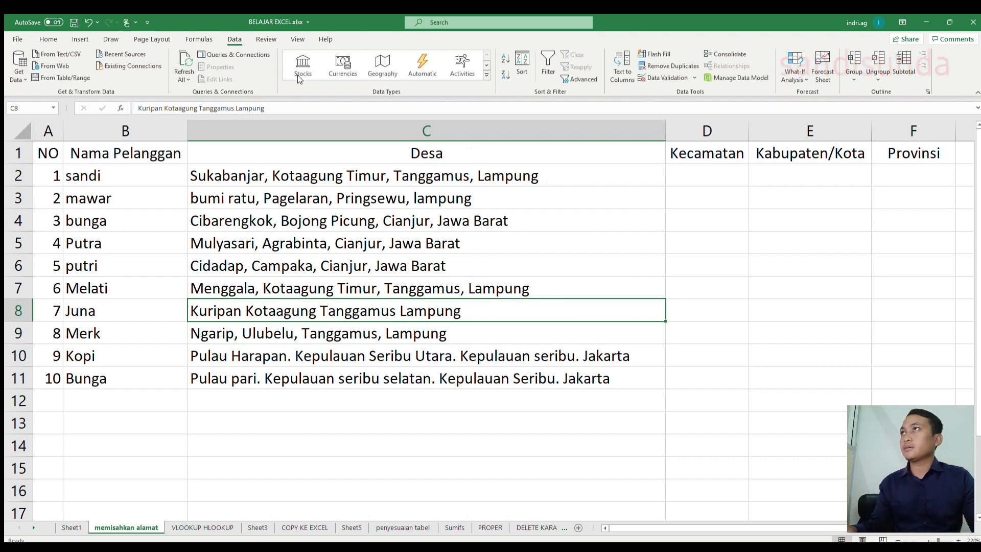
Split the C8 address at spaces into Kuripan, Kotaagung, Tanggamus and Lampung across C8:F8.
{"action": "left_click", "coordinate": [622, 69]}
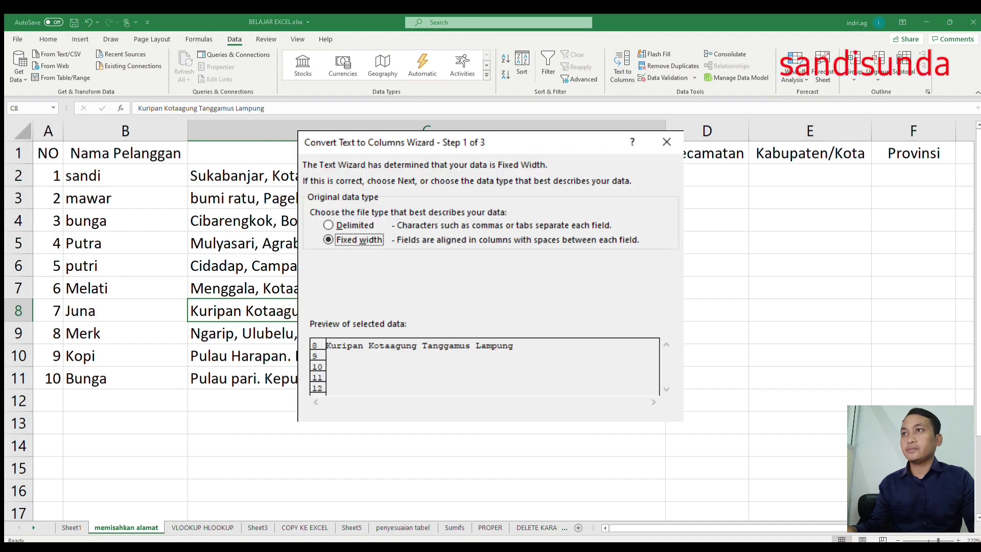
{"action": "left_click", "coordinate": [329, 226]}
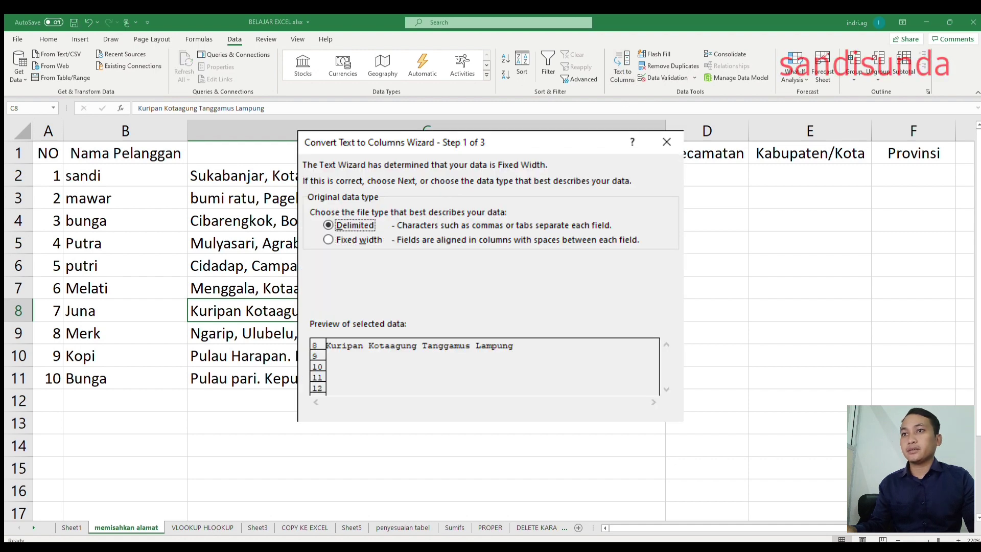
{"action": "key", "text": "Return"}
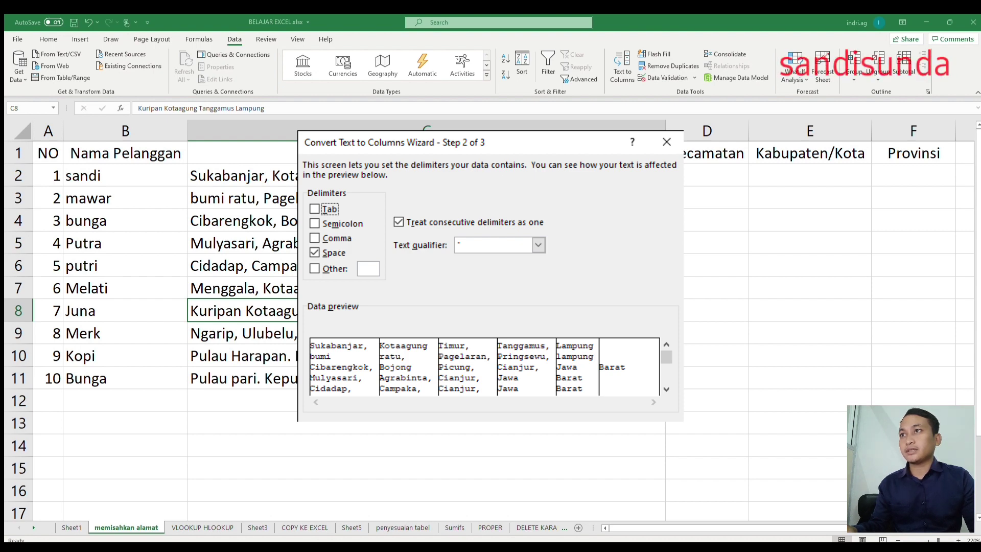
{"action": "key", "text": "Return"}
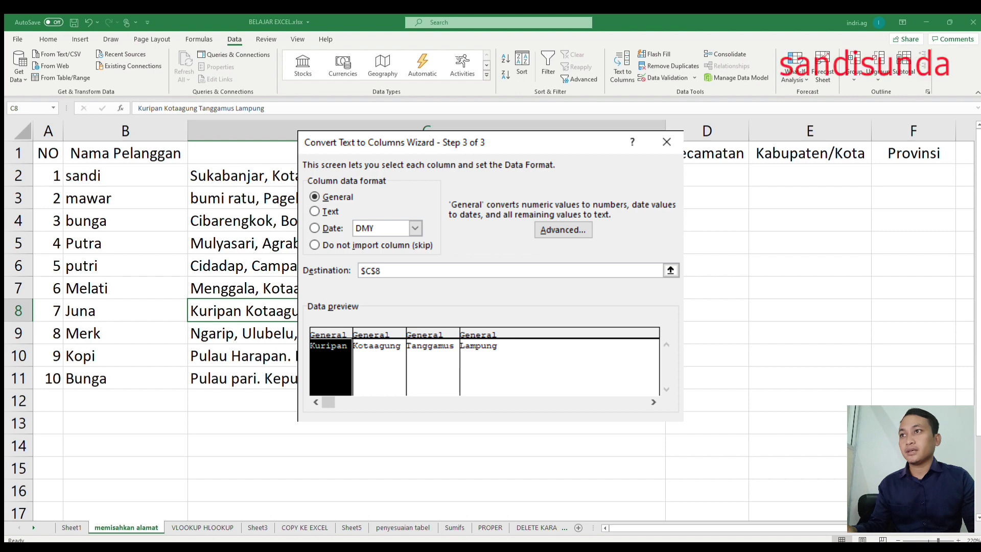
{"action": "key", "text": "Return"}
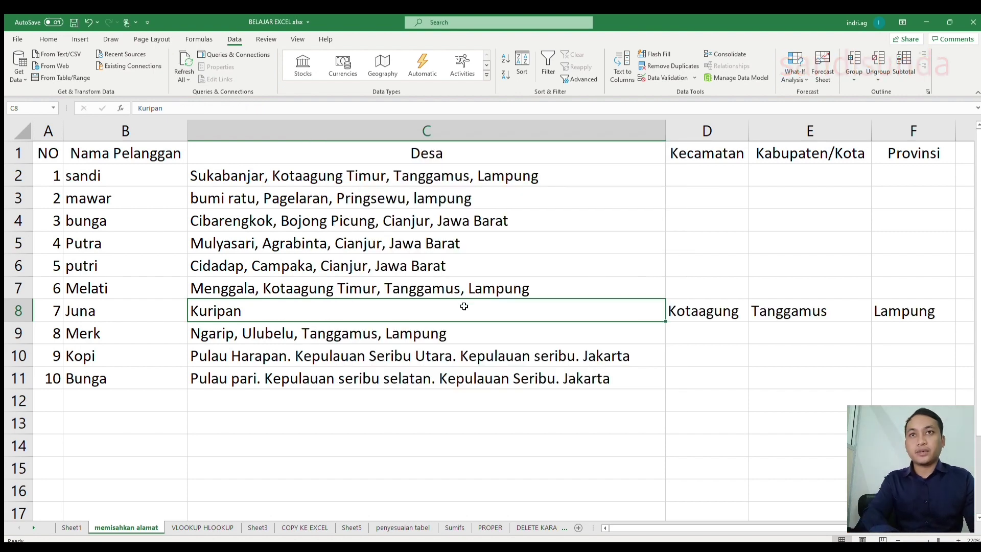
{"action": "key", "text": "Right"}
{"action": "key", "text": "Right"}
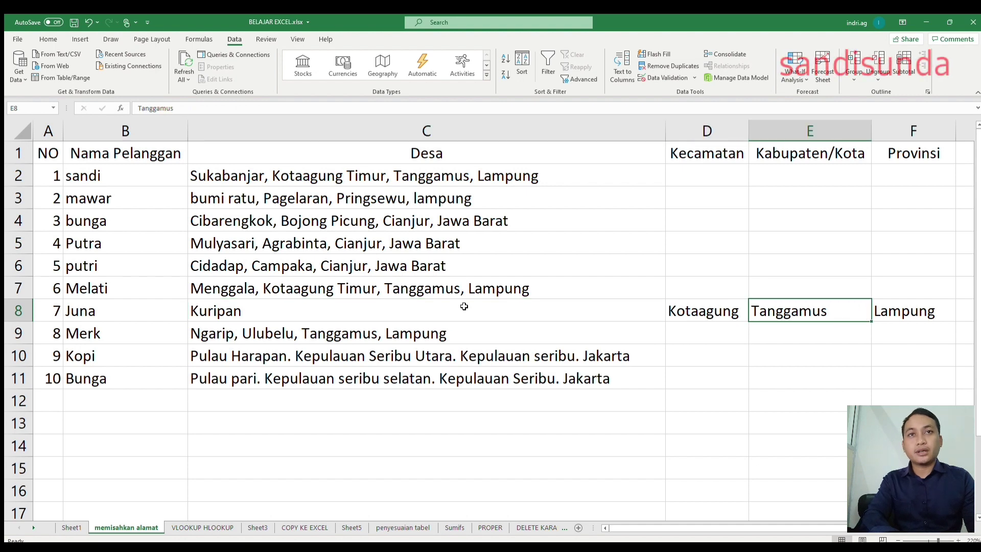
{"action": "key", "text": "Right"}
{"action": "key", "text": "Right"}
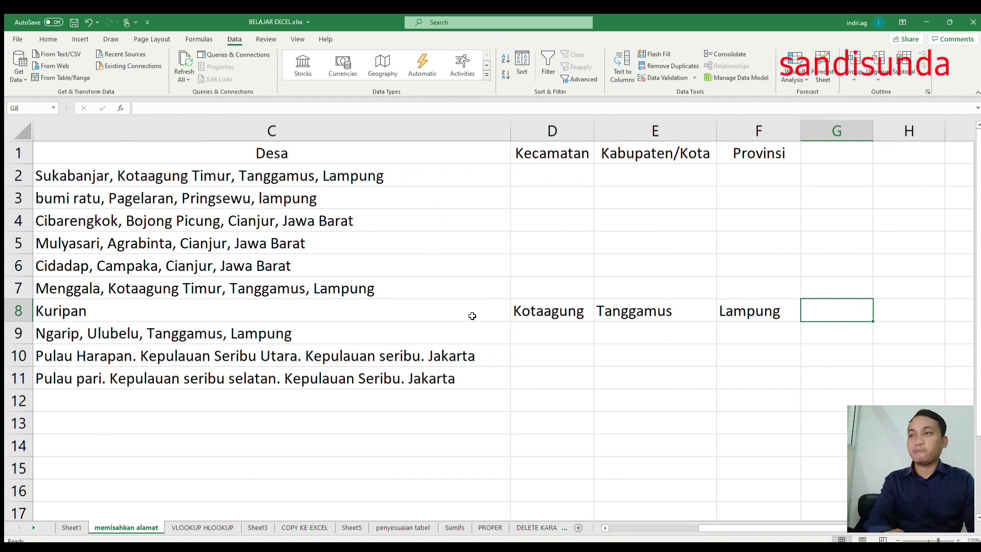
{"action": "key", "text": "Left"}
{"action": "key", "text": "Left"}
{"action": "key", "text": "Left"}
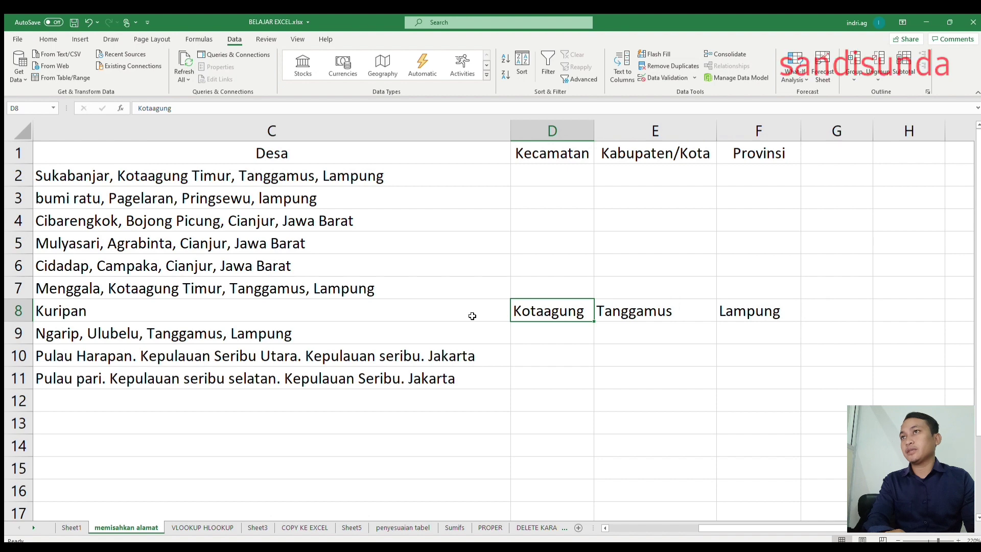
{"action": "key", "text": "Left"}
{"action": "key", "text": "Left"}
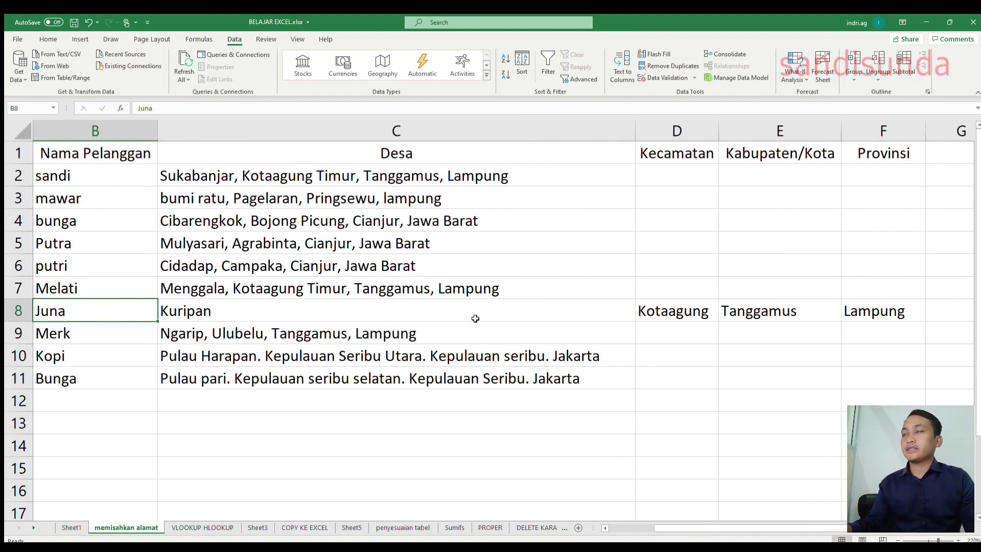
{"action": "left_click", "coordinate": [350, 174]}
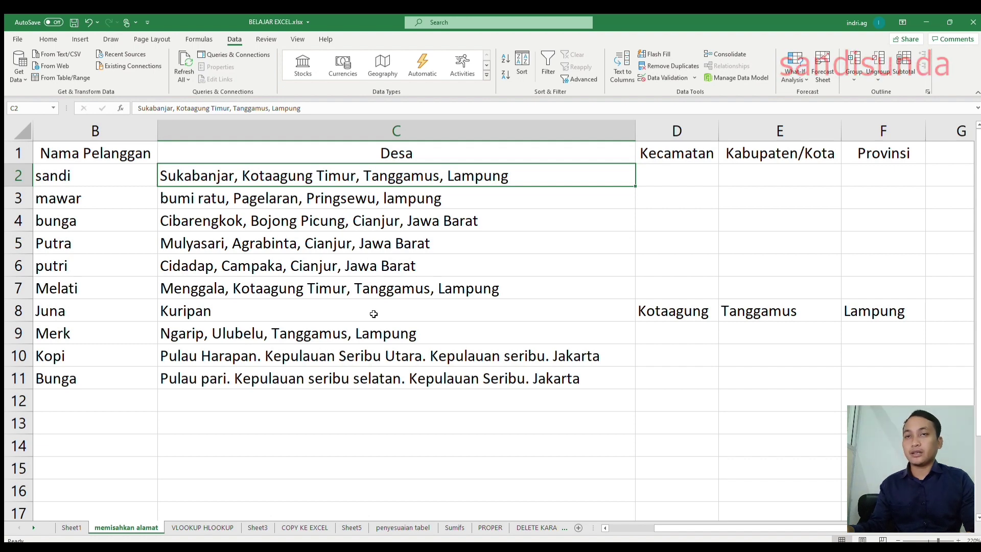
{"action": "left_click", "coordinate": [370, 305]}
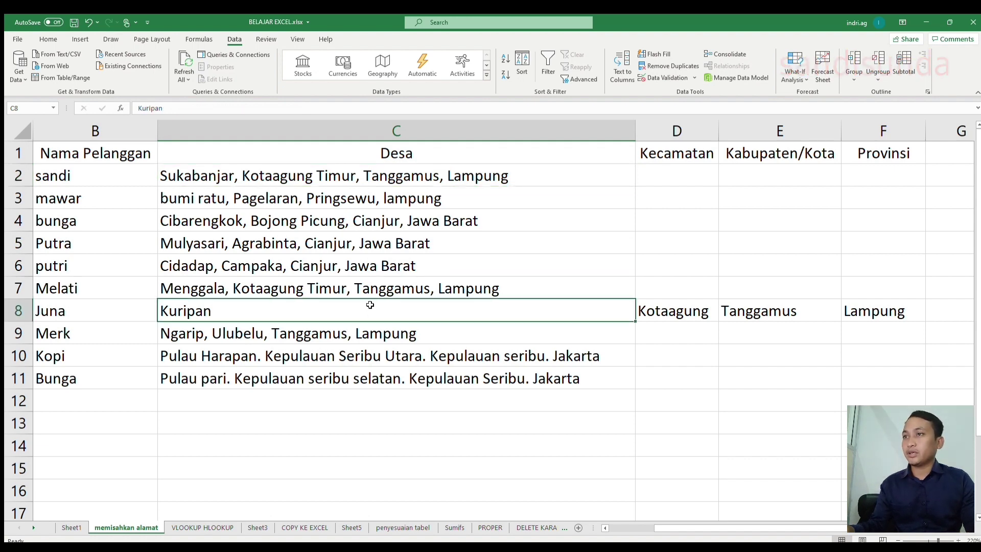